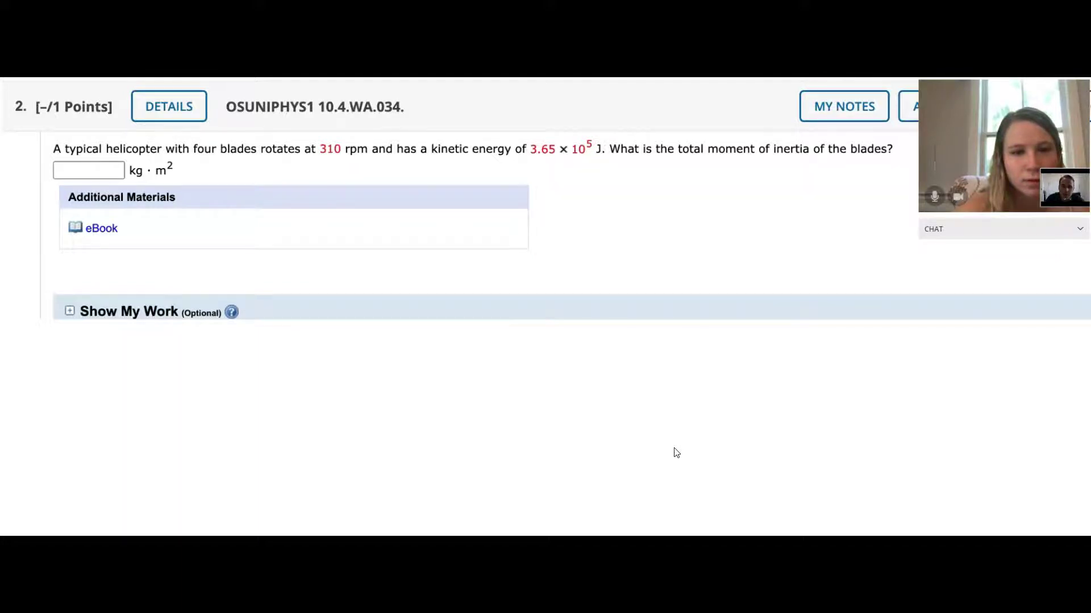
# Place an empty text box just below the helicopter question's kinetic energy value.
pyautogui.click(535, 385)
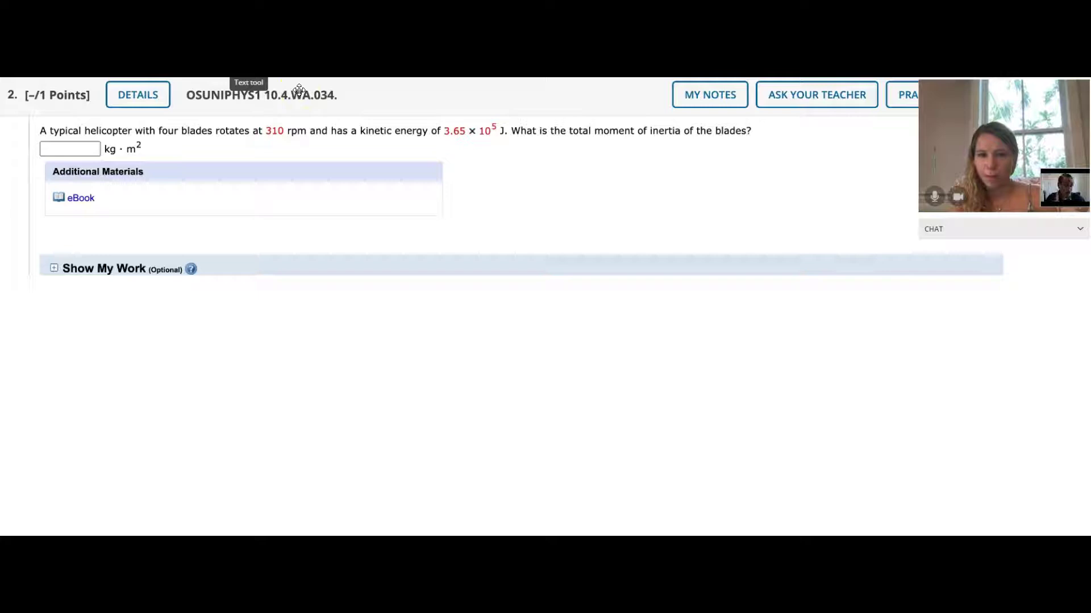
pyautogui.click(452, 141)
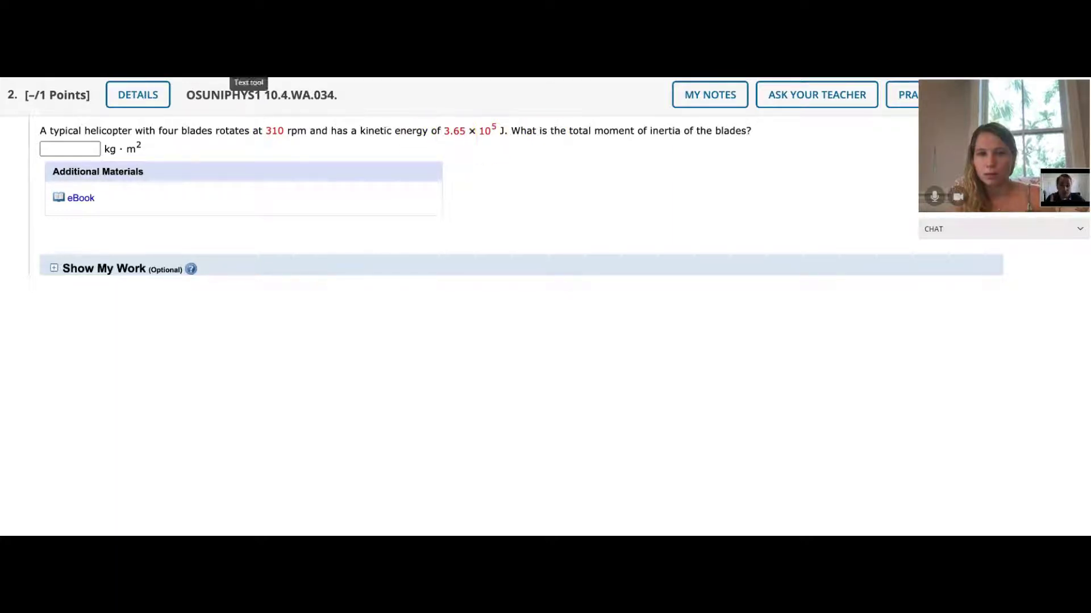
pyautogui.click(424, 154)
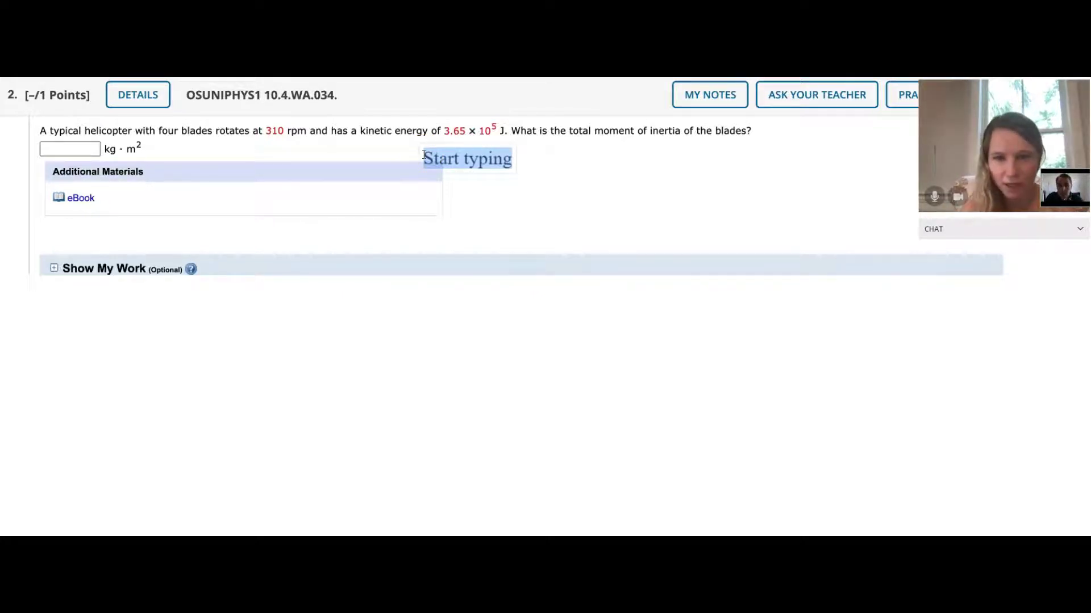
# Write the label KE_rot and move it left to sit above the question.
pyautogui.write('KE_rot')
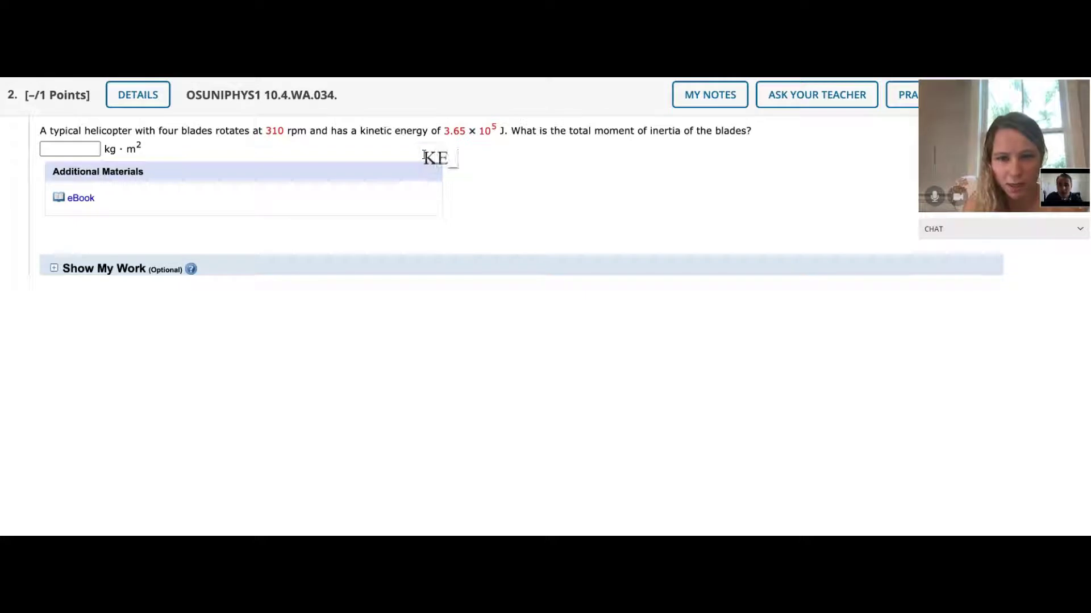
pyautogui.click(492, 192)
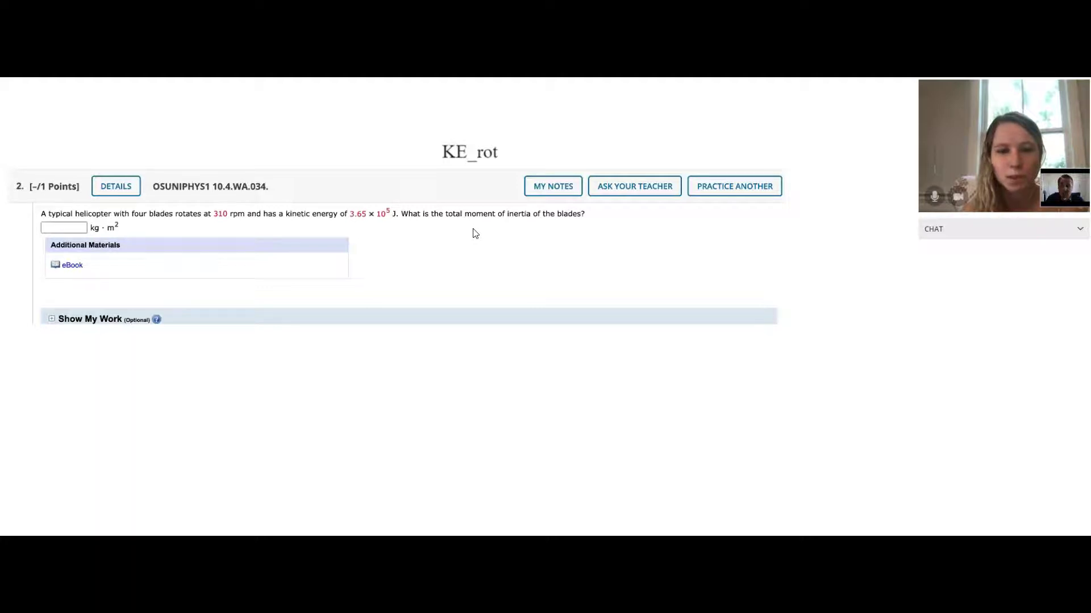
pyautogui.moveTo(469, 152); pyautogui.dragTo(369, 153)
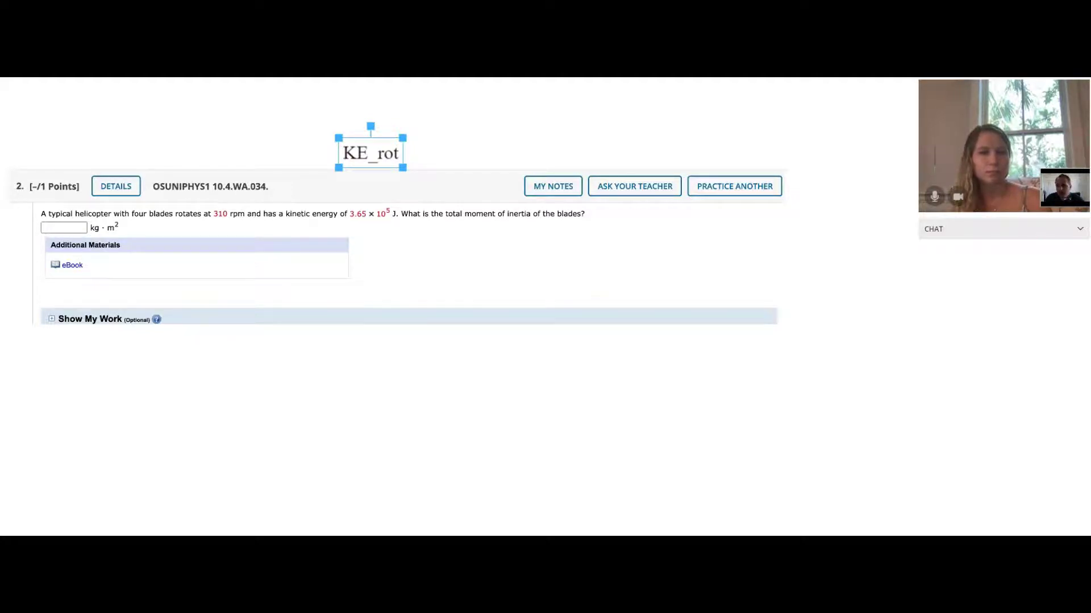
# Add a rev/min equation and move it to the board's top-left corner.
pyautogui.press('Escape')
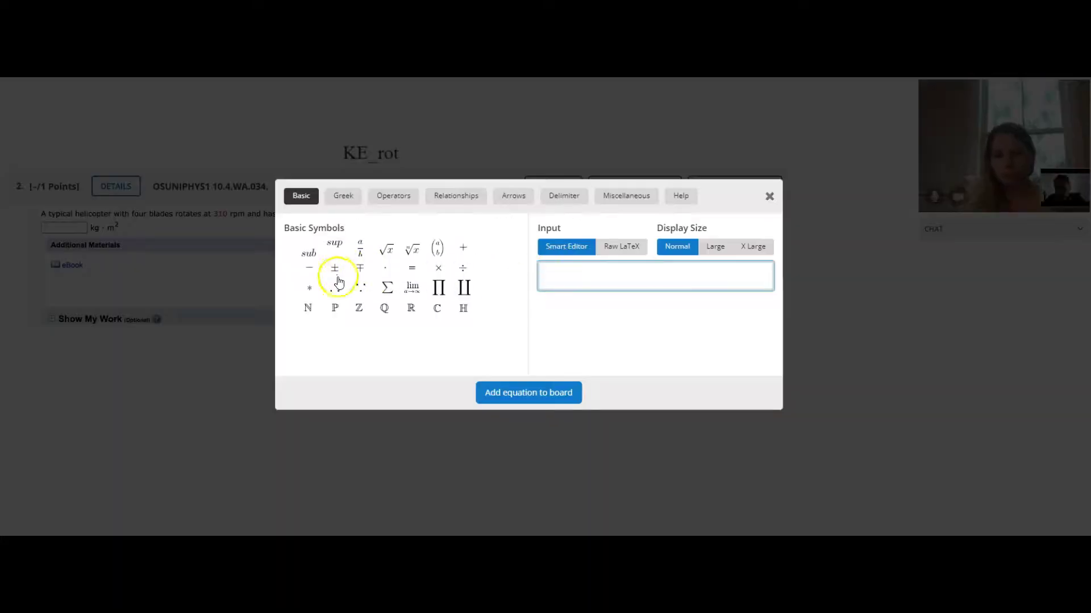
pyautogui.click(463, 287)
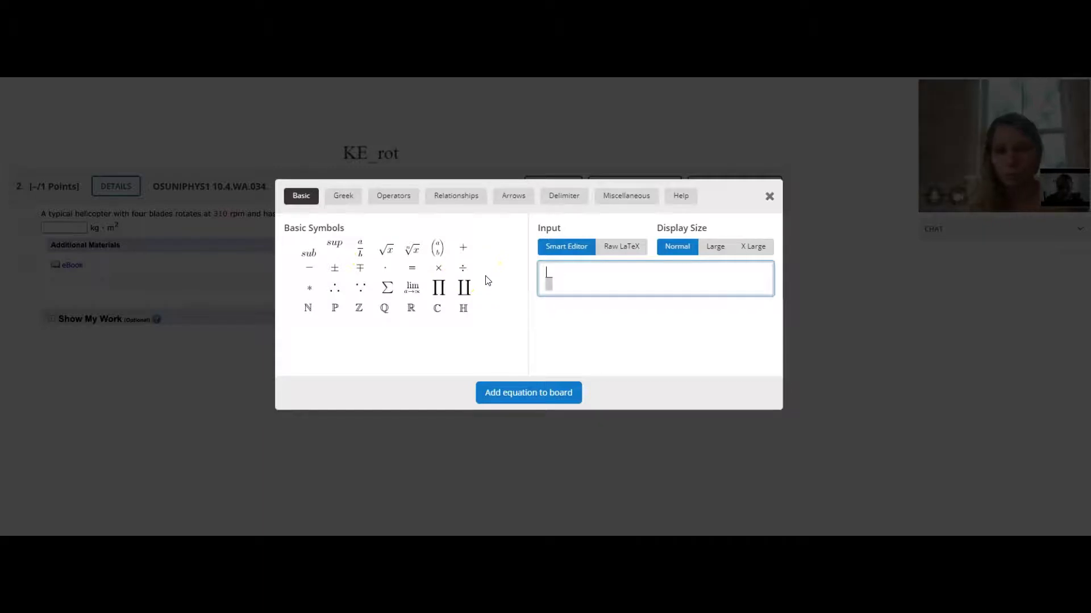
pyautogui.write('rev/min')
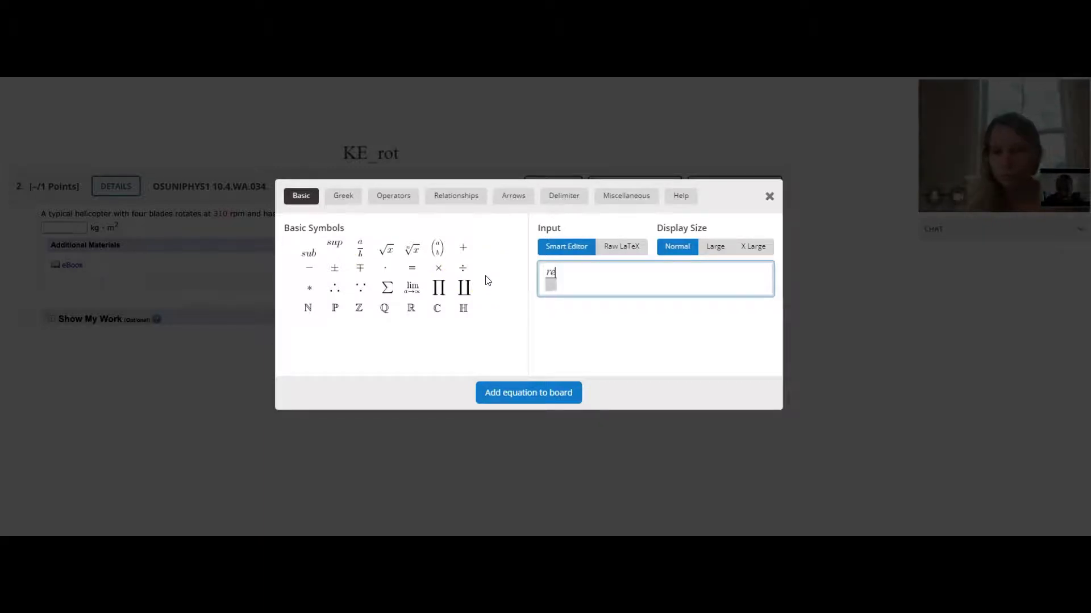
pyautogui.click(628, 271)
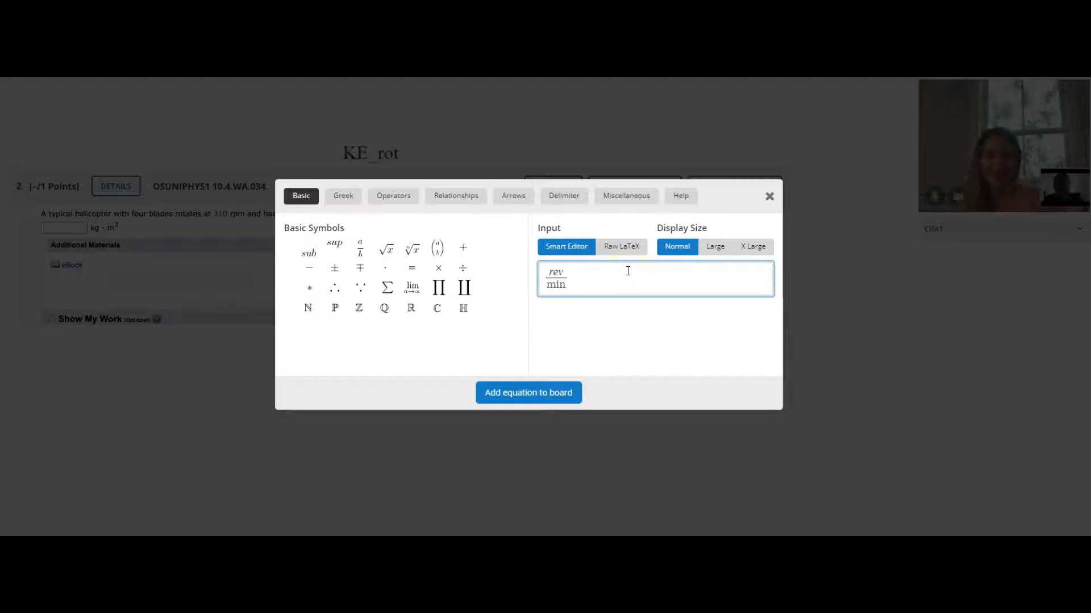
pyautogui.write('*')
pyautogui.click(573, 303)
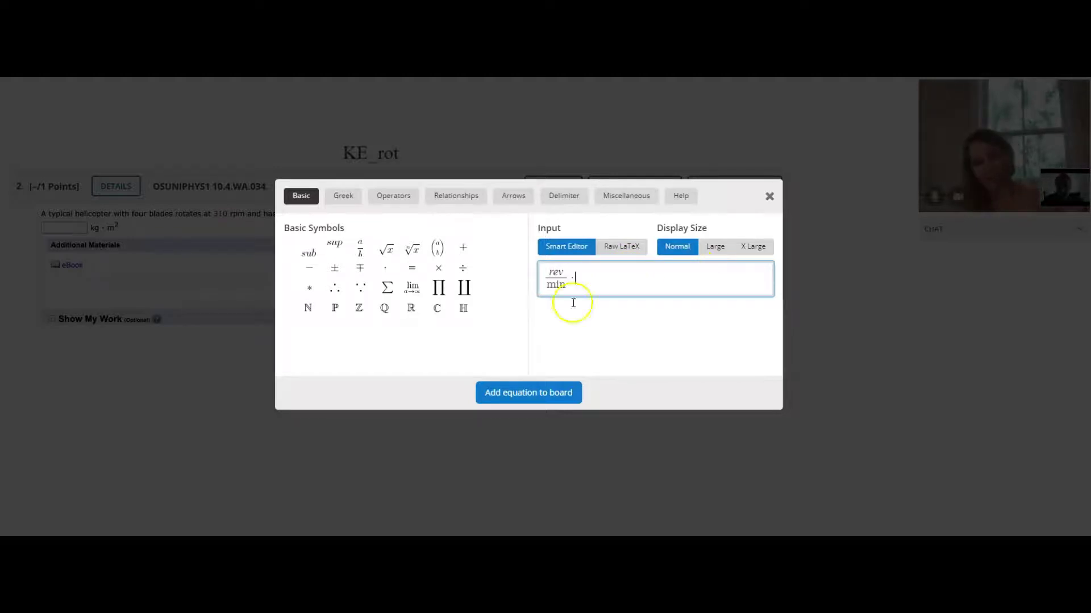
pyautogui.click(545, 392)
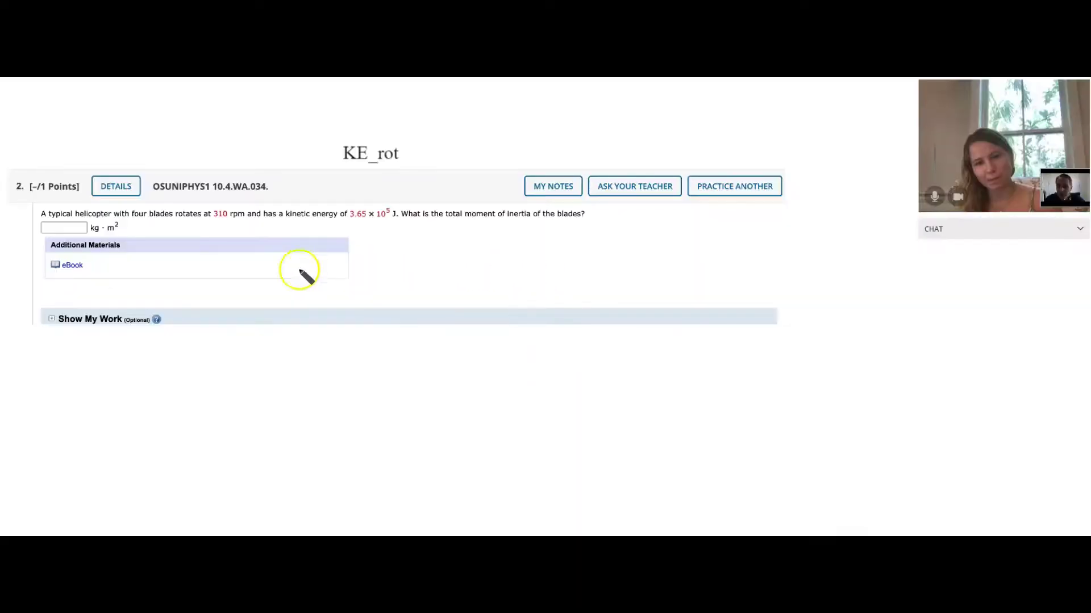
pyautogui.moveTo(540, 293); pyautogui.dragTo(43, 107)
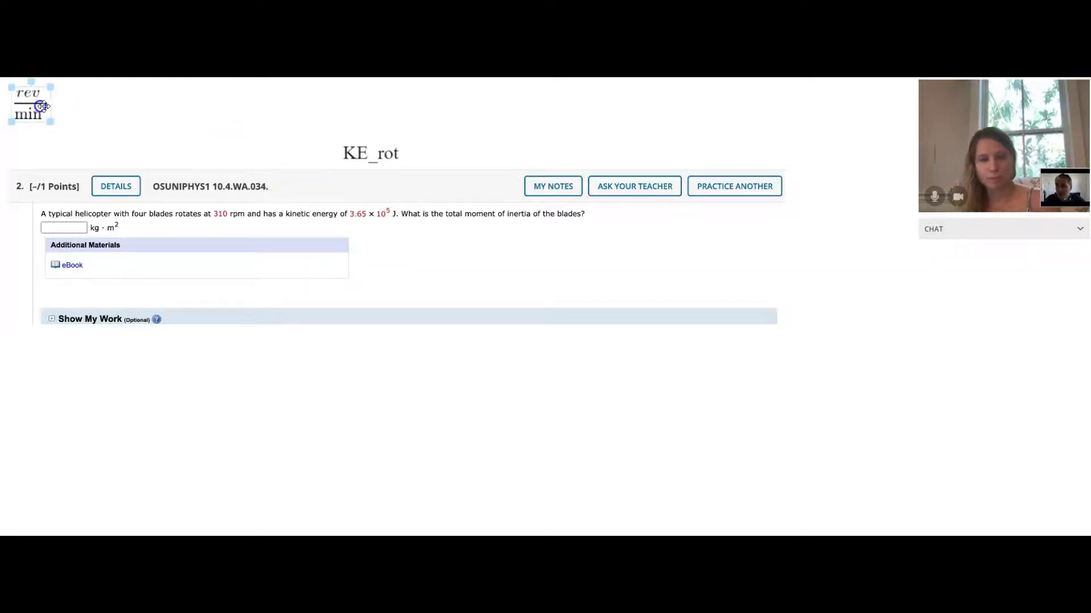
pyautogui.click(90, 110)
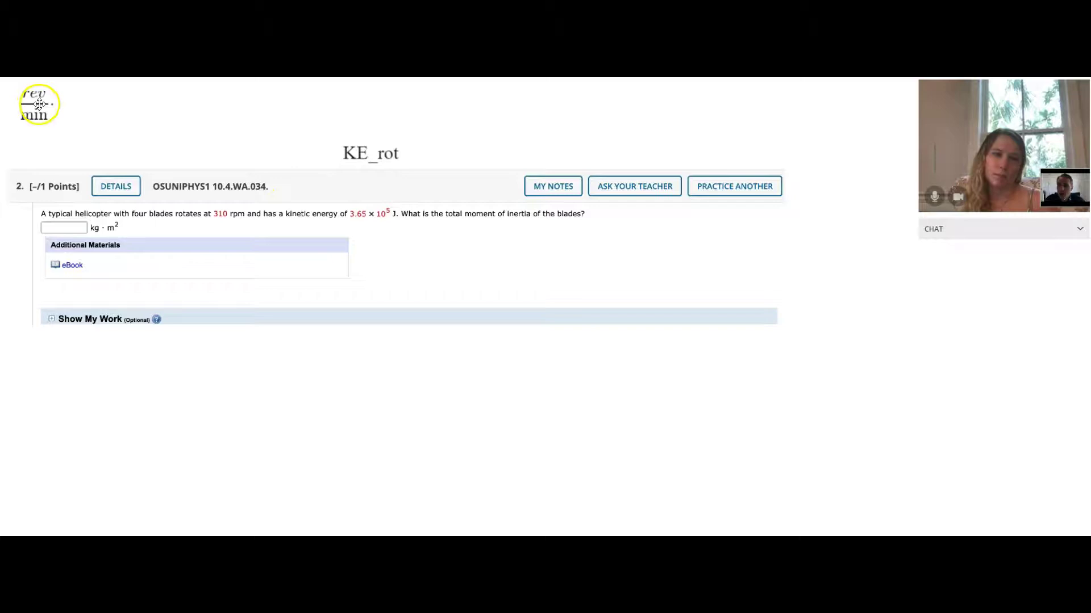
pyautogui.click(39, 104)
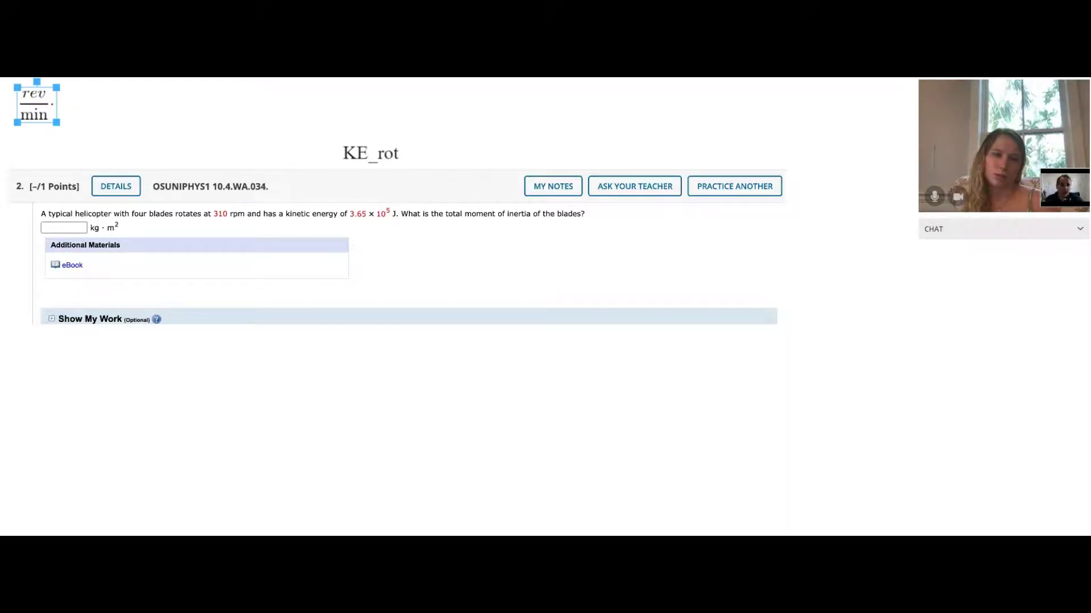
# Extend the rev/min equation with a rad/rev fraction.
pyautogui.click(535, 288)
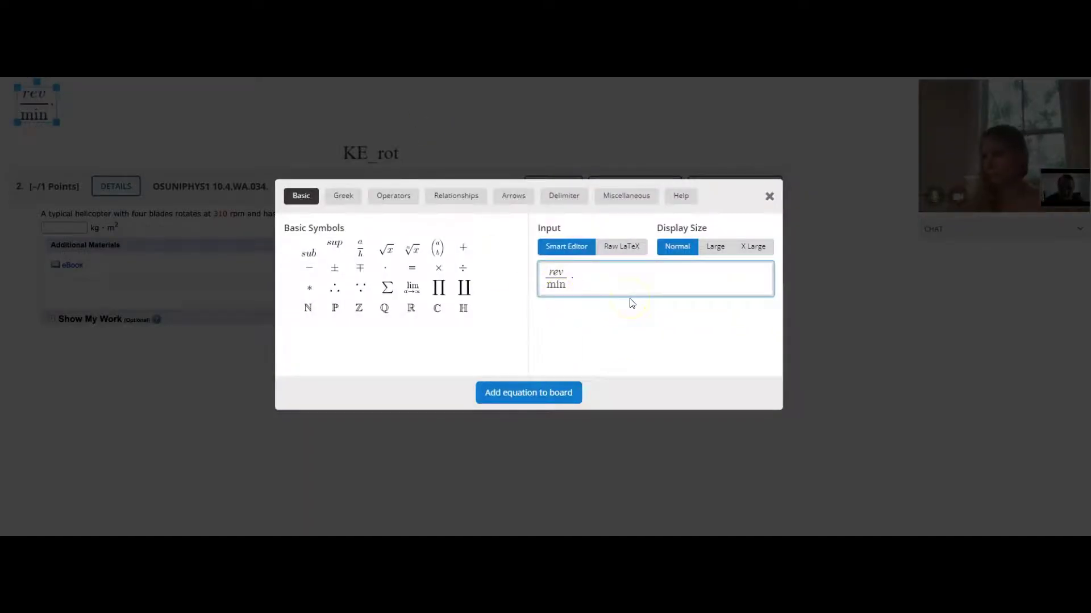
pyautogui.write('/')
pyautogui.press('Down')
pyautogui.write('re')
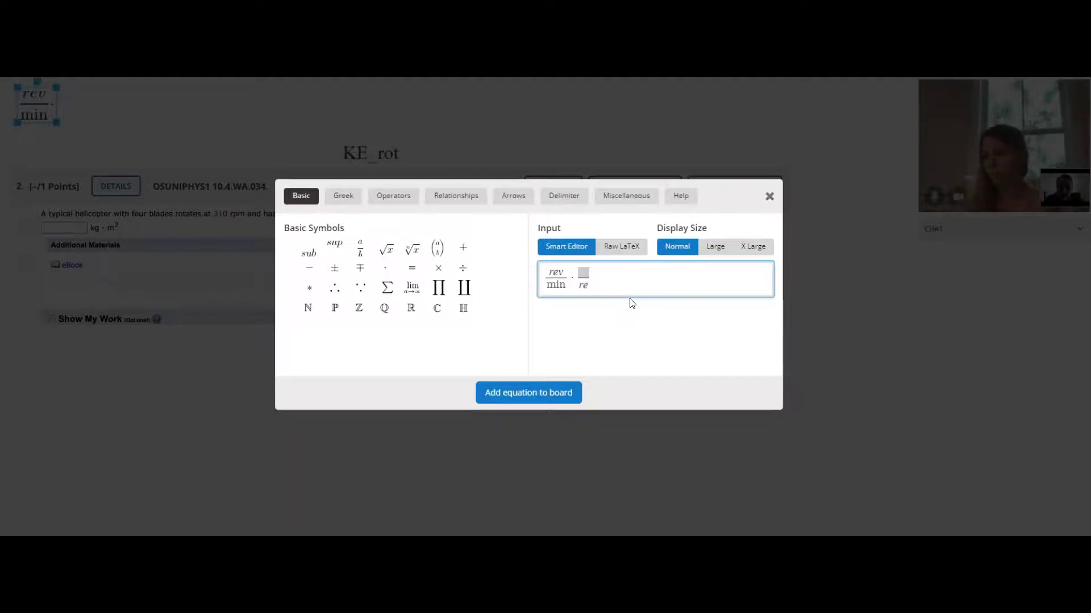
pyautogui.write('v')
pyautogui.press('Up')
pyautogui.write('rad')
pyautogui.click(621, 318)
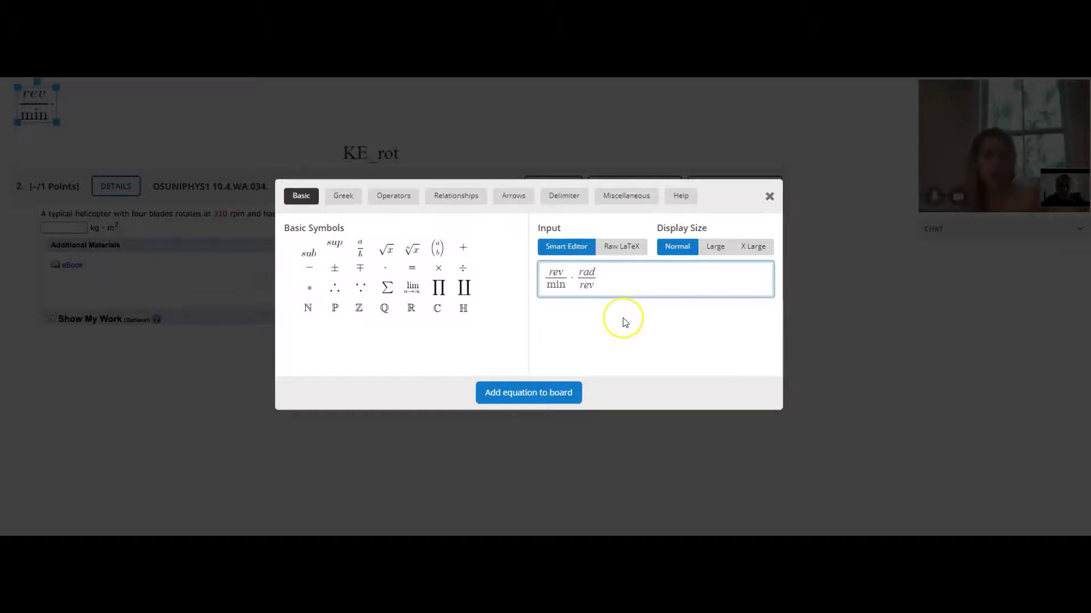
pyautogui.press('Right')
pyautogui.write('*')
# Complete the conversion as rev/min · 2π rad/1 rev · 1 min/60 sec and update it on the board.
pyautogui.click(625, 321)
pyautogui.press('Left')
pyautogui.press('Left')
pyautogui.write('1')
pyautogui.write('2pi')
pyautogui.click(625, 322)
pyautogui.write('min/60 sec')
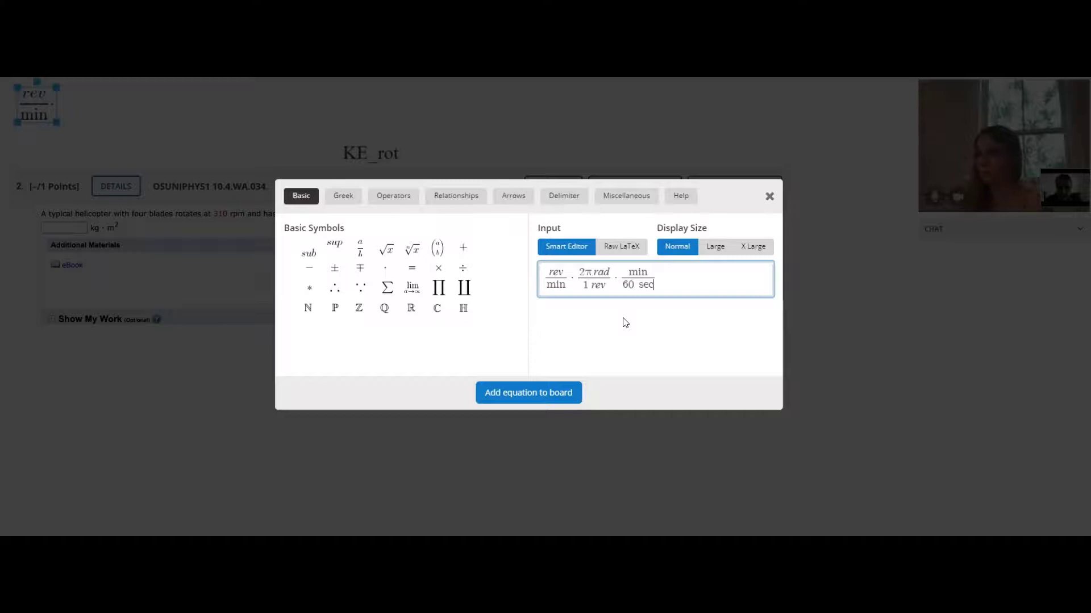
pyautogui.press('Up')
pyautogui.press('Left')
pyautogui.press('Left')
pyautogui.press('Left')
pyautogui.write('1')
pyautogui.click(554, 393)
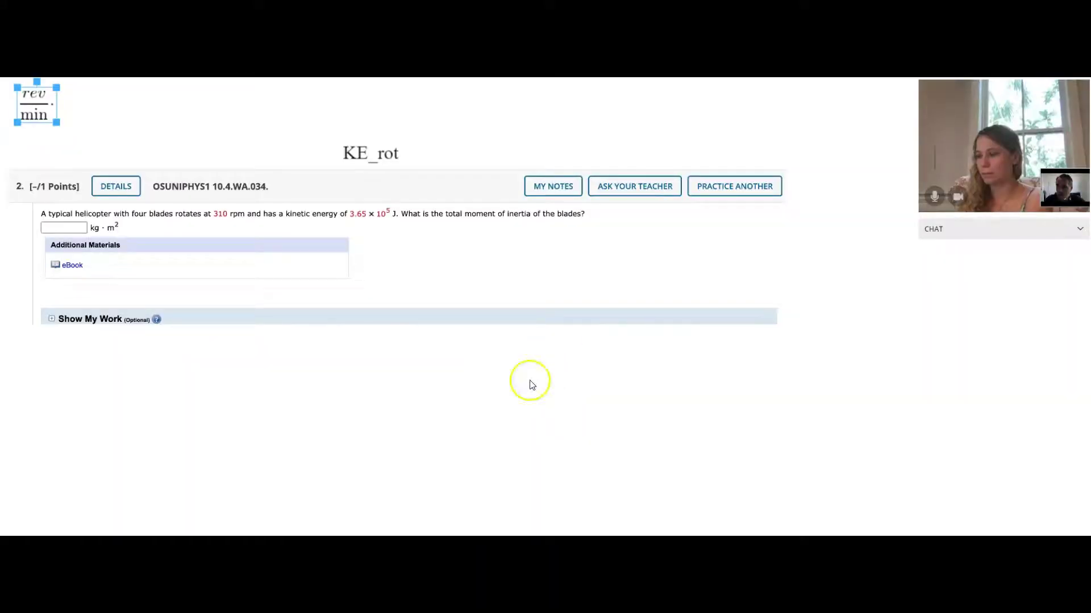
# Label the conversion's result as 32.5 rad/sec beside the fractions.
pyautogui.click(152, 156)
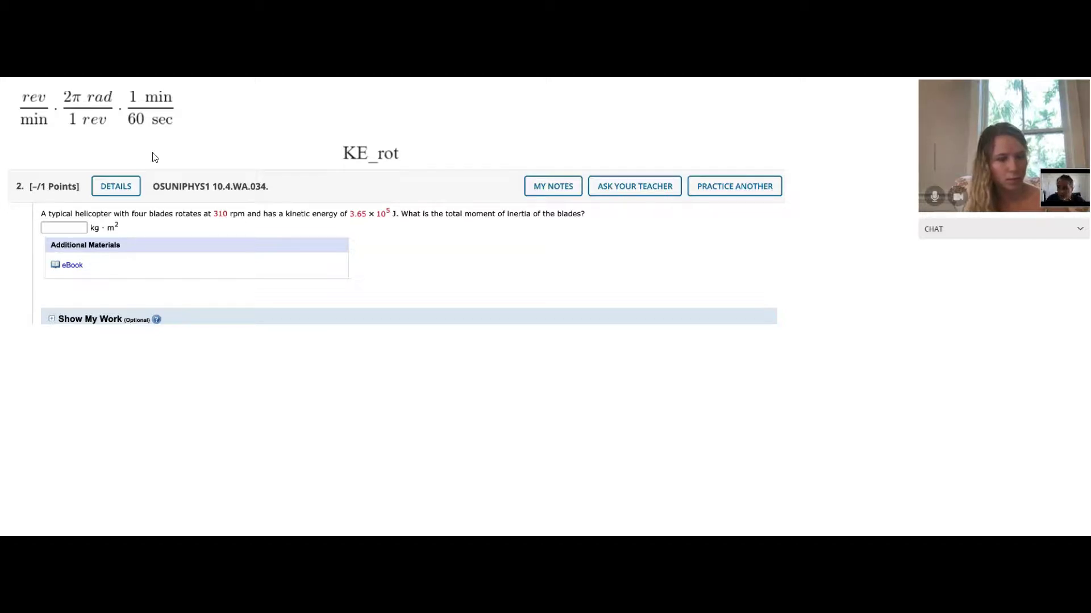
pyautogui.click(142, 83)
pyautogui.write('32.5')
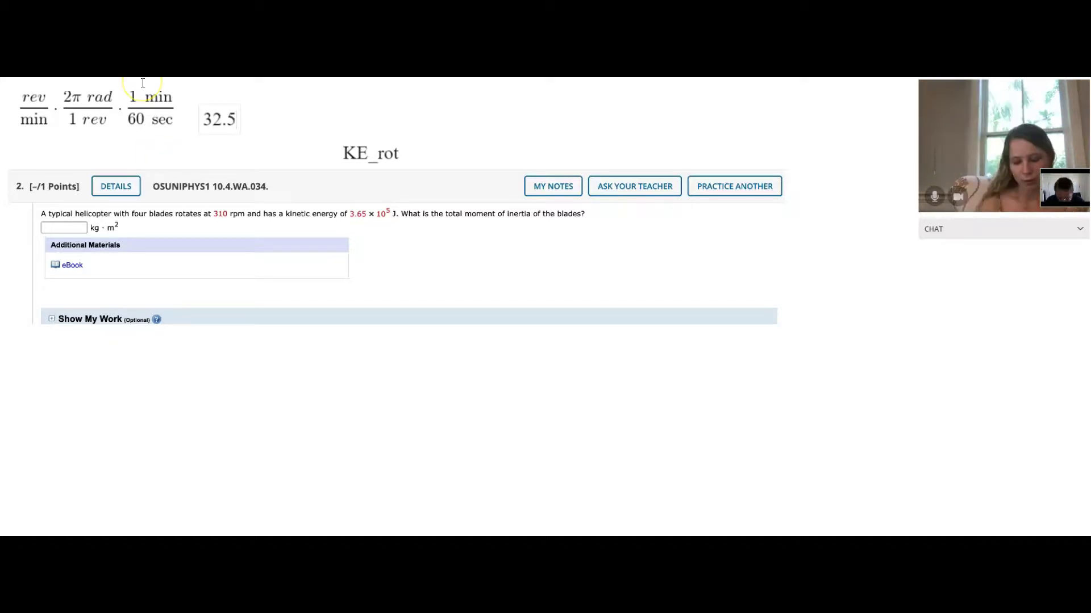
pyautogui.write(' ra')
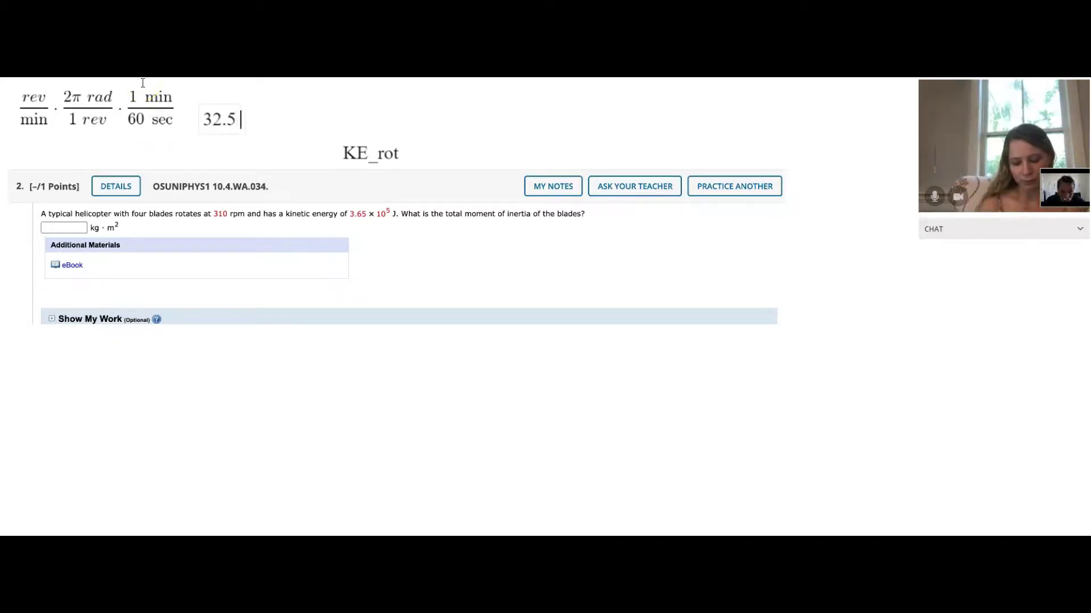
pyautogui.write('d/sec')
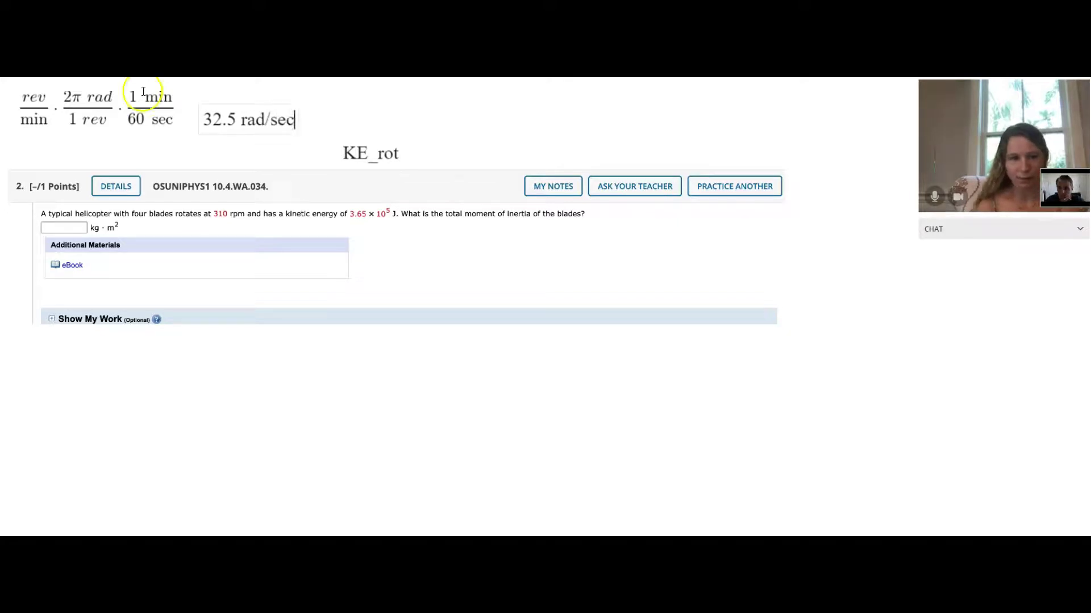
pyautogui.click(246, 146)
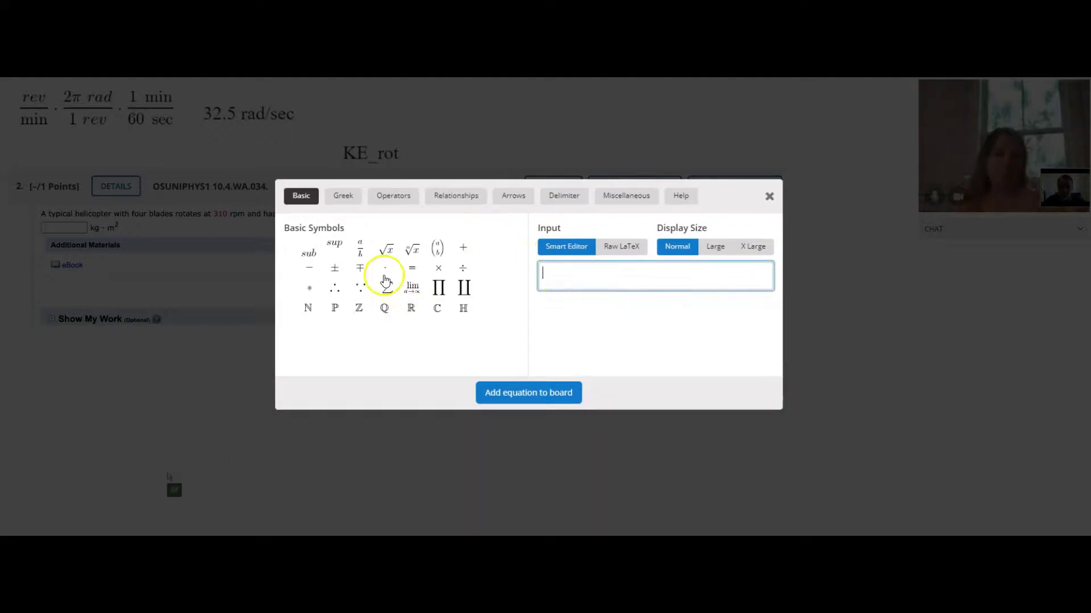
# Add the equation ½Iω² and move it up beside 32.5 rad/sec.
pyautogui.write('1/')
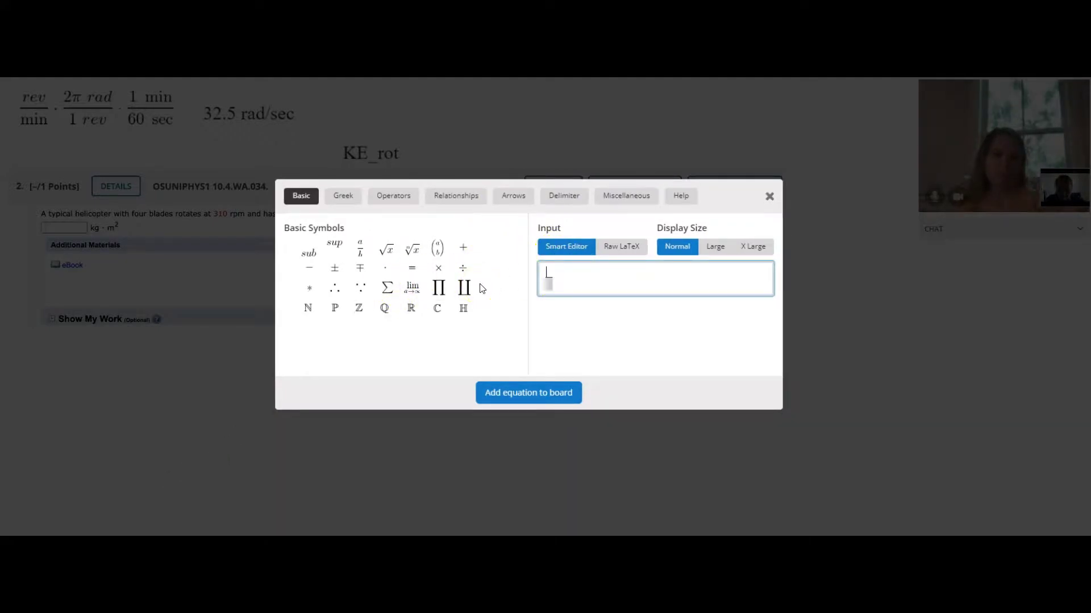
pyautogui.write('2')
pyautogui.press('Right')
pyautogui.write('I\\omega ^2')
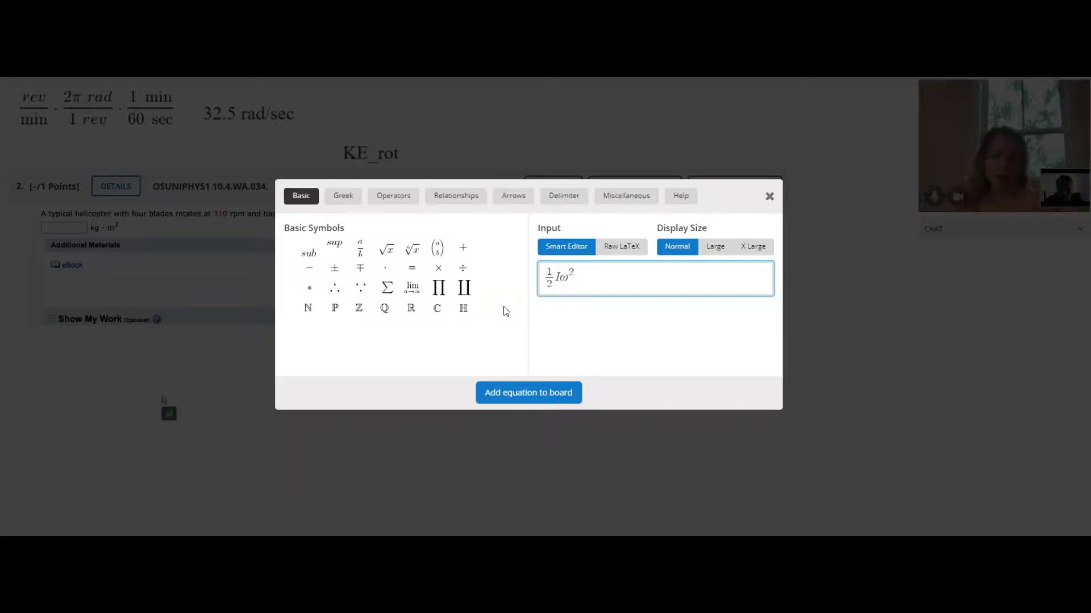
pyautogui.click(564, 397)
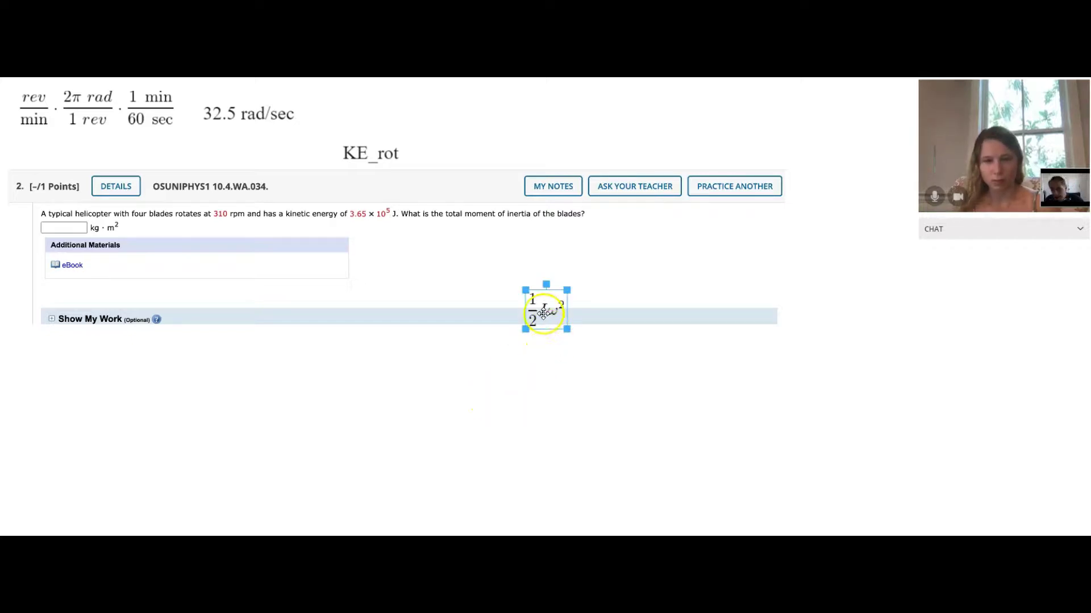
pyautogui.moveTo(543, 311); pyautogui.dragTo(467, 120)
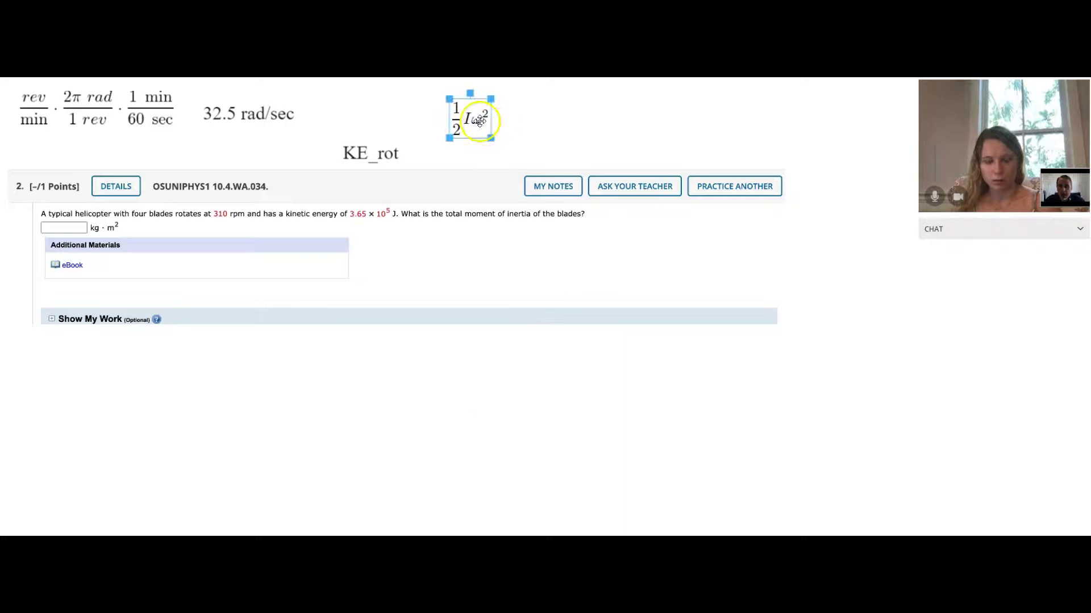
# Prefix the equation with KE_rot =, then begin a 2KE fraction to its right.
pyautogui.doubleClick(453, 121)
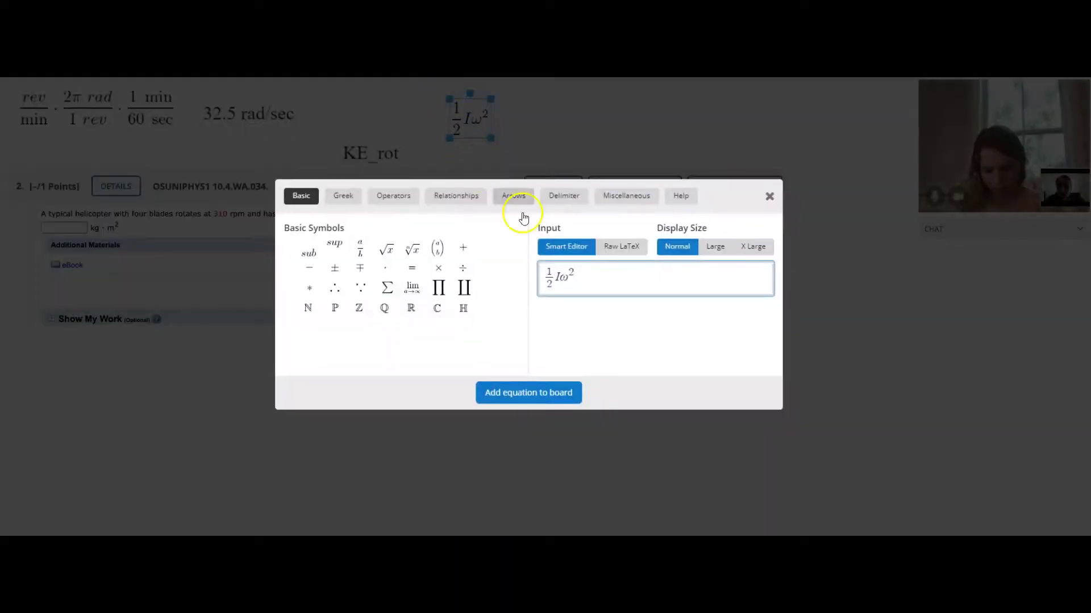
pyautogui.press('Home')
pyautogui.write('KE_{rot}=')
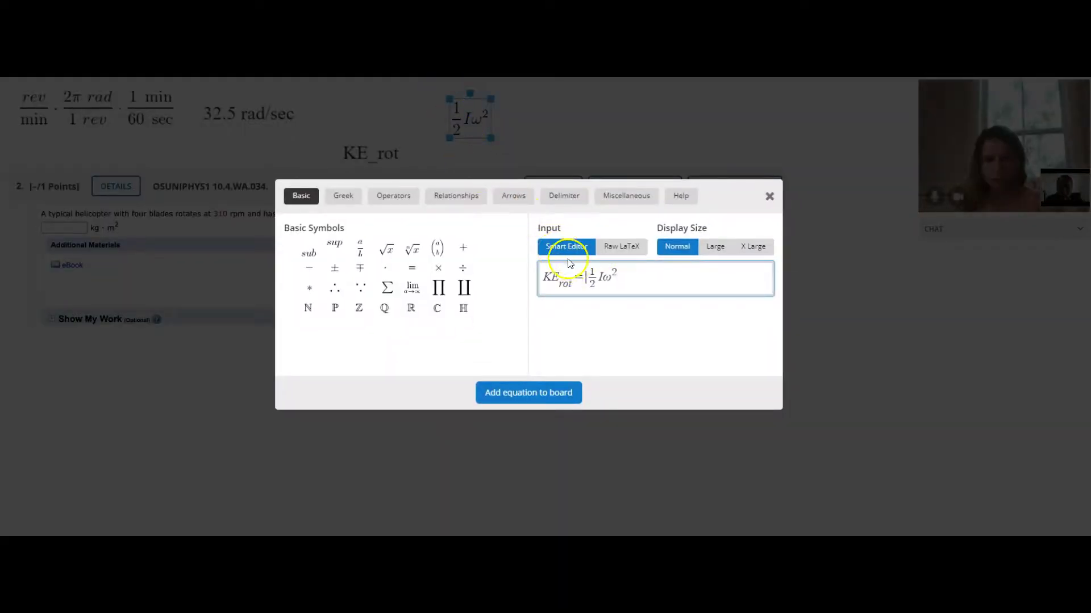
pyautogui.click(547, 402)
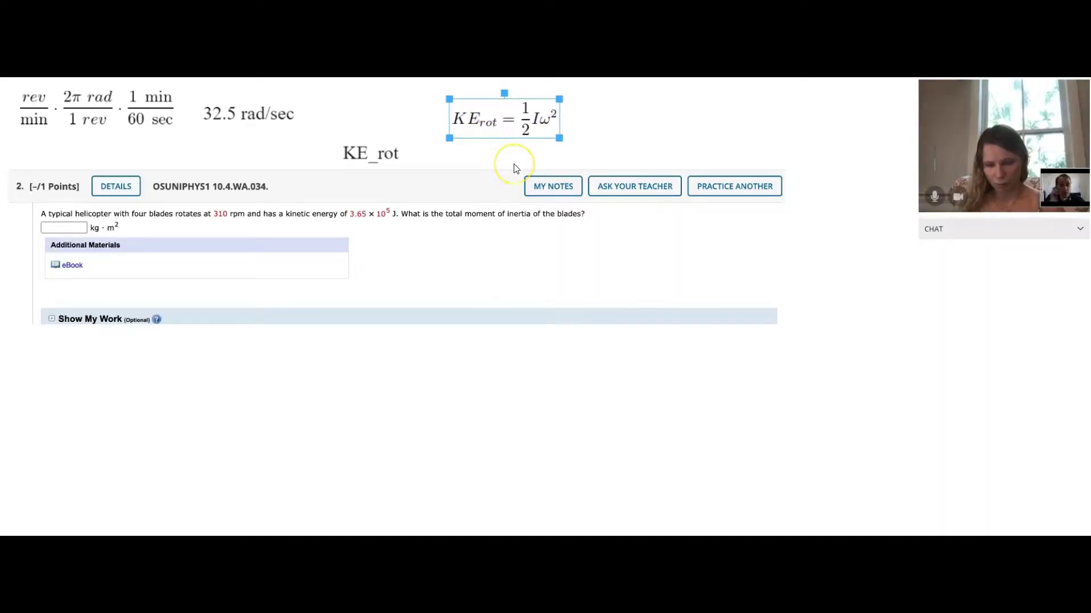
pyautogui.click(594, 119)
pyautogui.write('2KE')
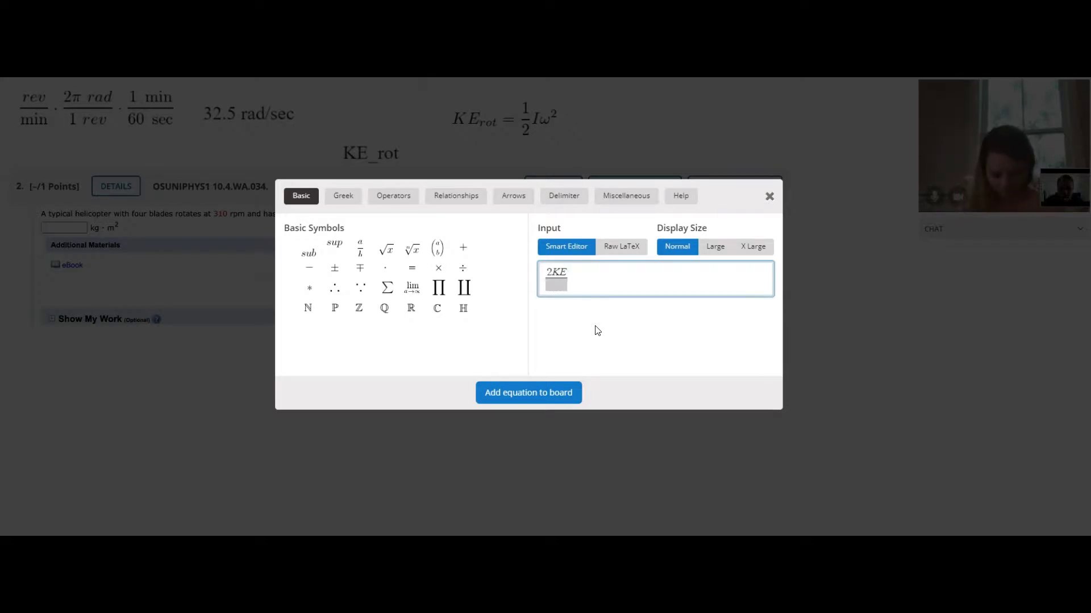
# Finish 2KE/ω² = I and place it next to the KE_rot = ½Iω² formula.
pyautogui.press('Down')
pyautogui.write('\\omega')
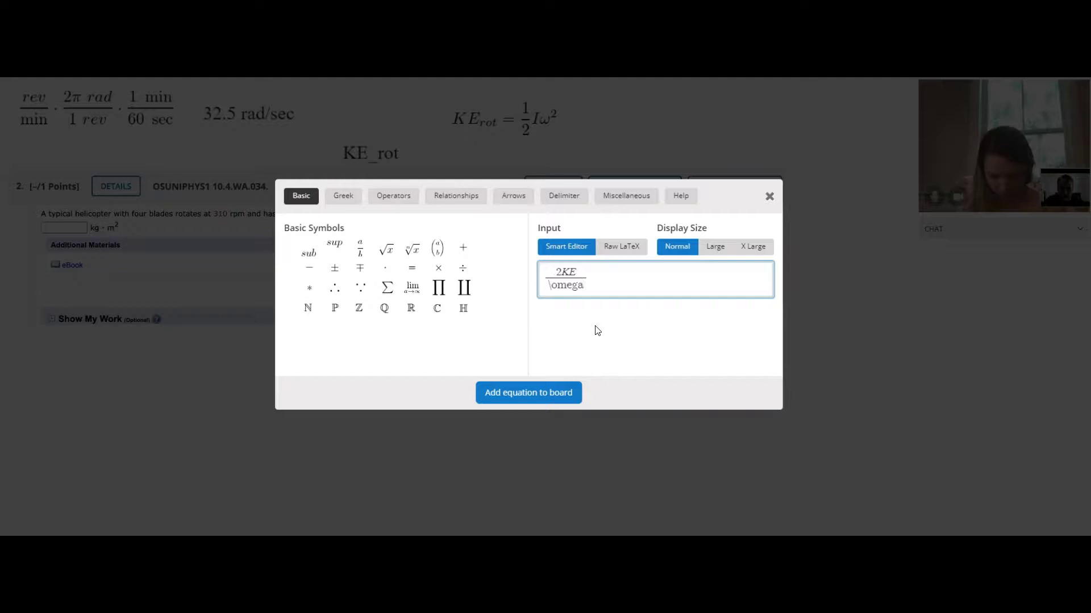
pyautogui.press('space')
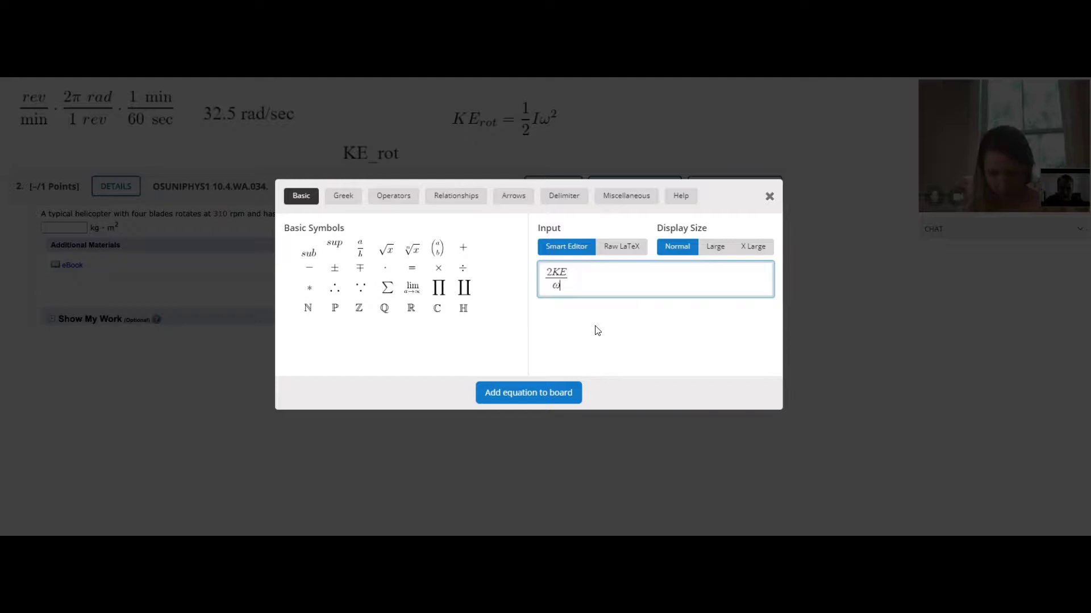
pyautogui.write('^2 = I')
pyautogui.click(550, 390)
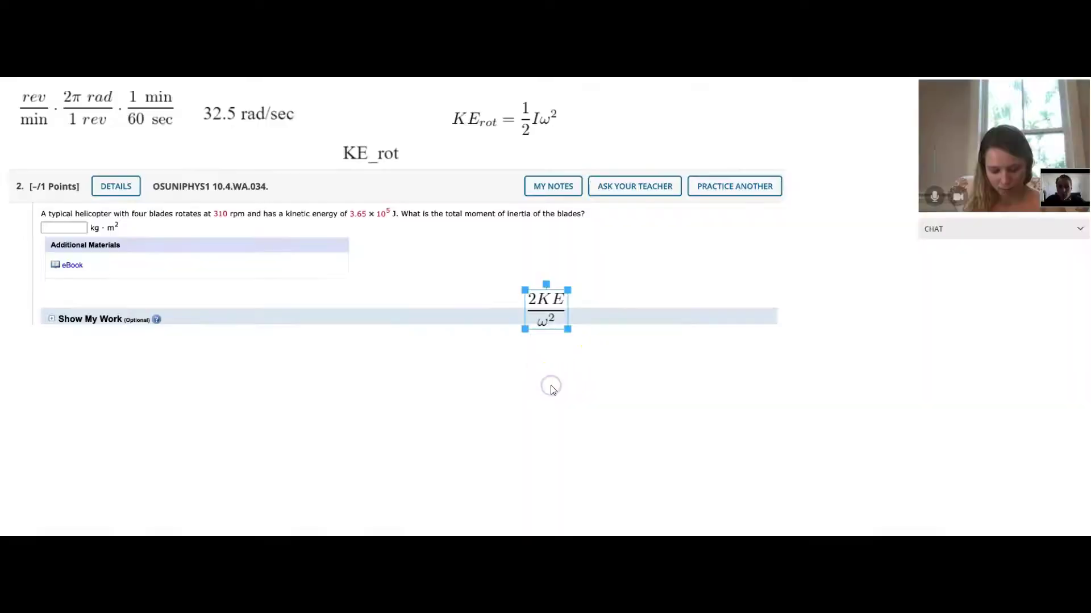
pyautogui.moveTo(550, 323); pyautogui.dragTo(630, 126)
pyautogui.click(847, 340)
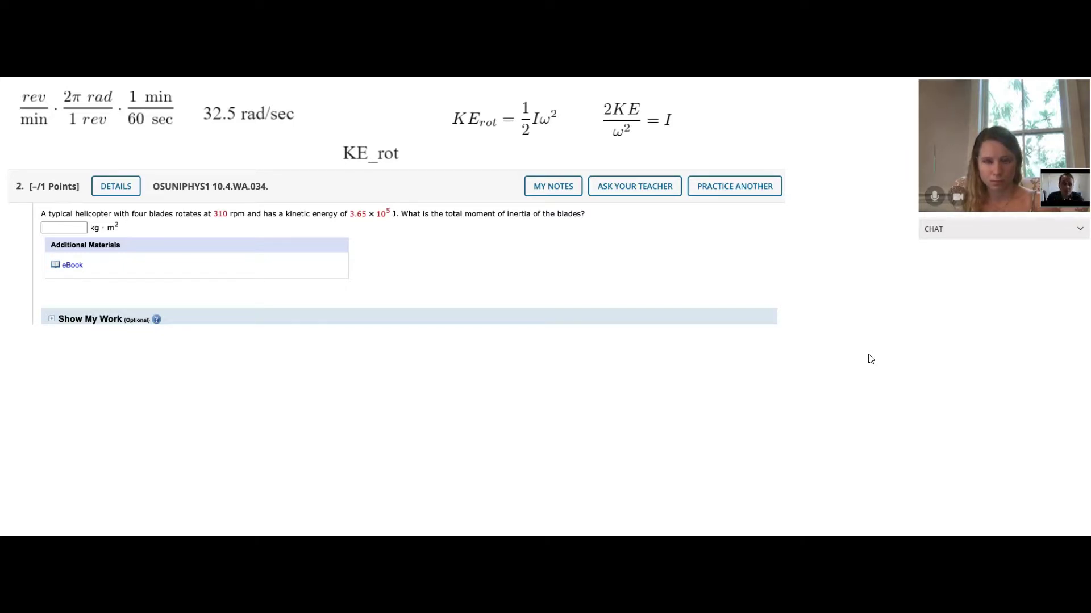
# Write the answer 692.7 kg*m^2 right after = I.
pyautogui.click(811, 304)
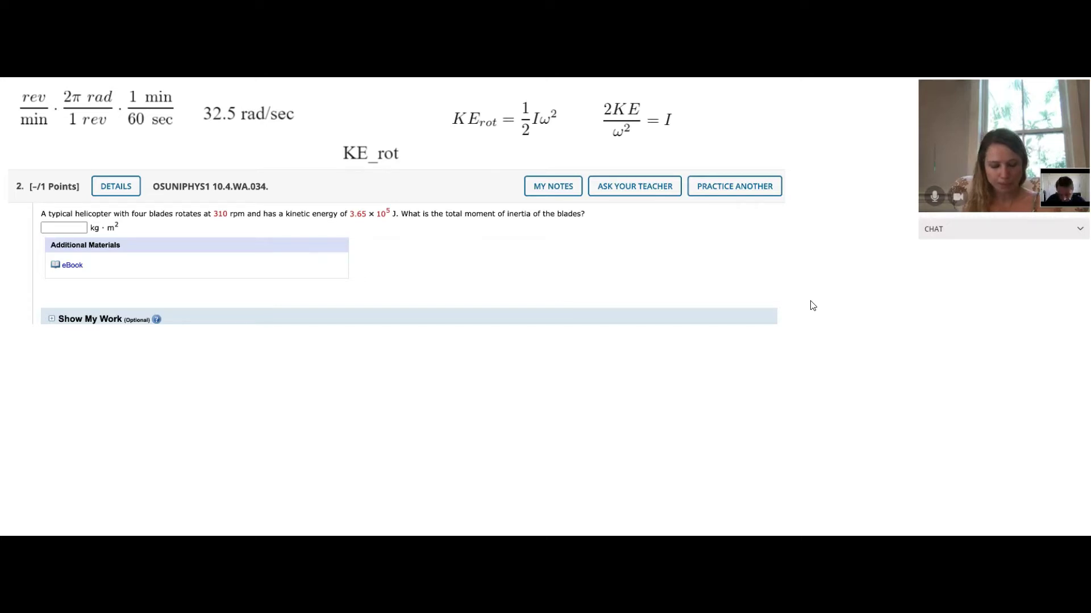
pyautogui.click(690, 122)
pyautogui.write('692')
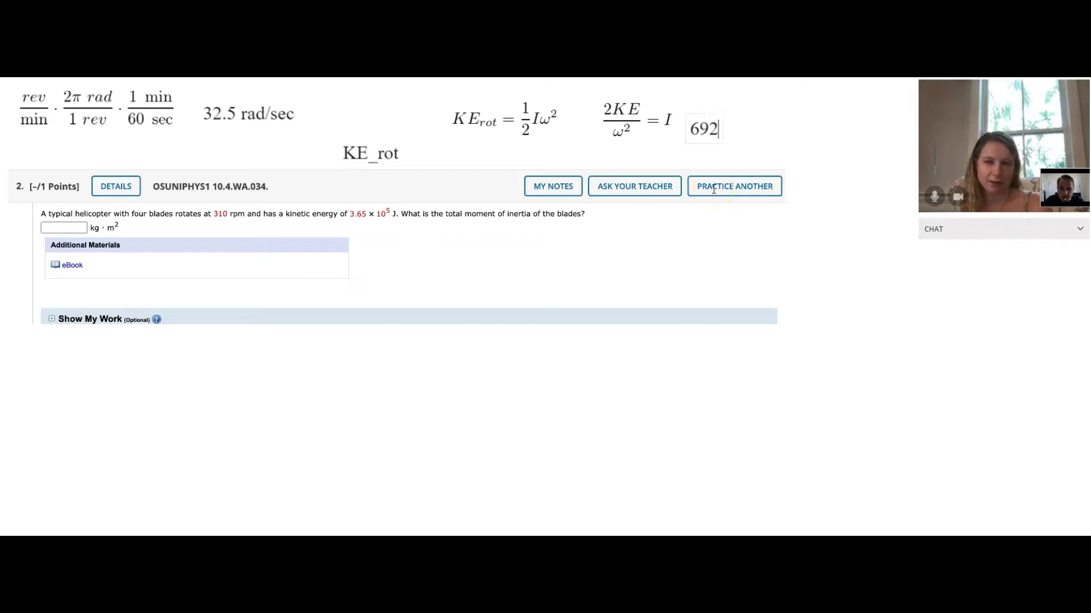
pyautogui.write('.7 ')
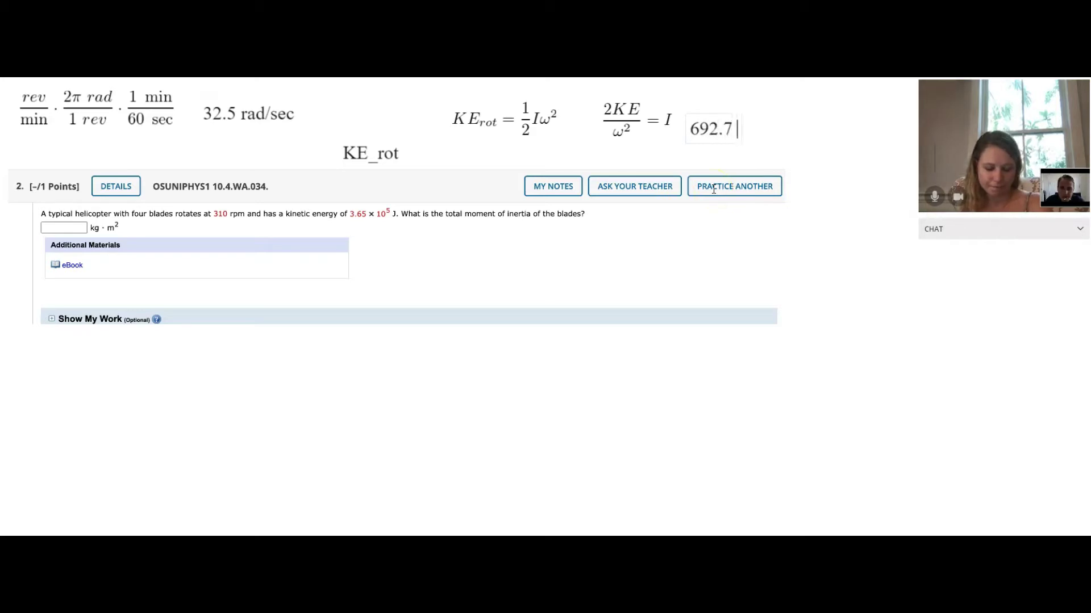
pyautogui.write('kg')
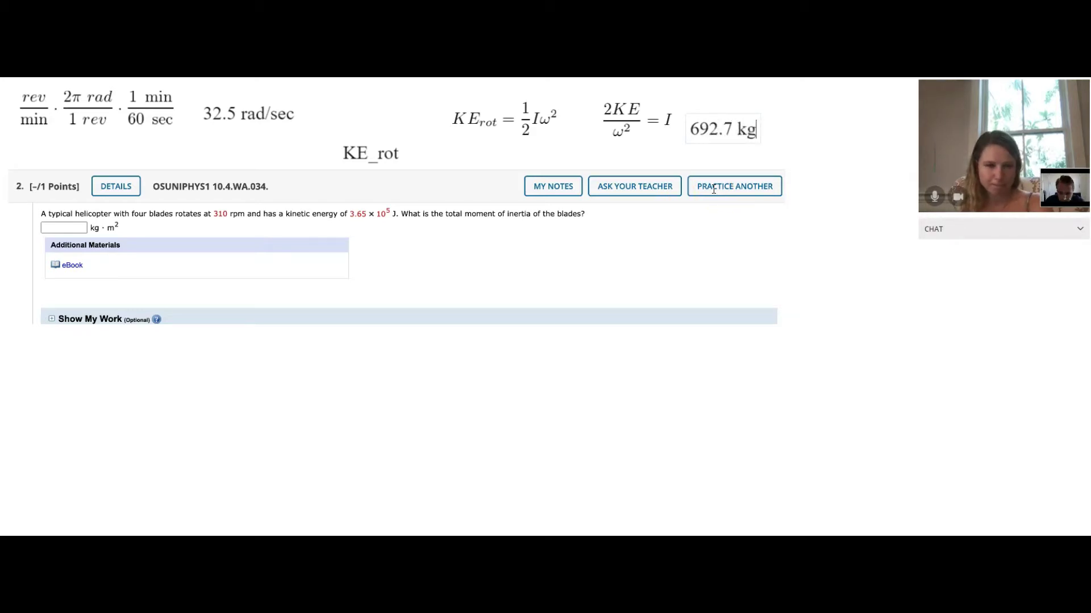
pyautogui.write('*m^')
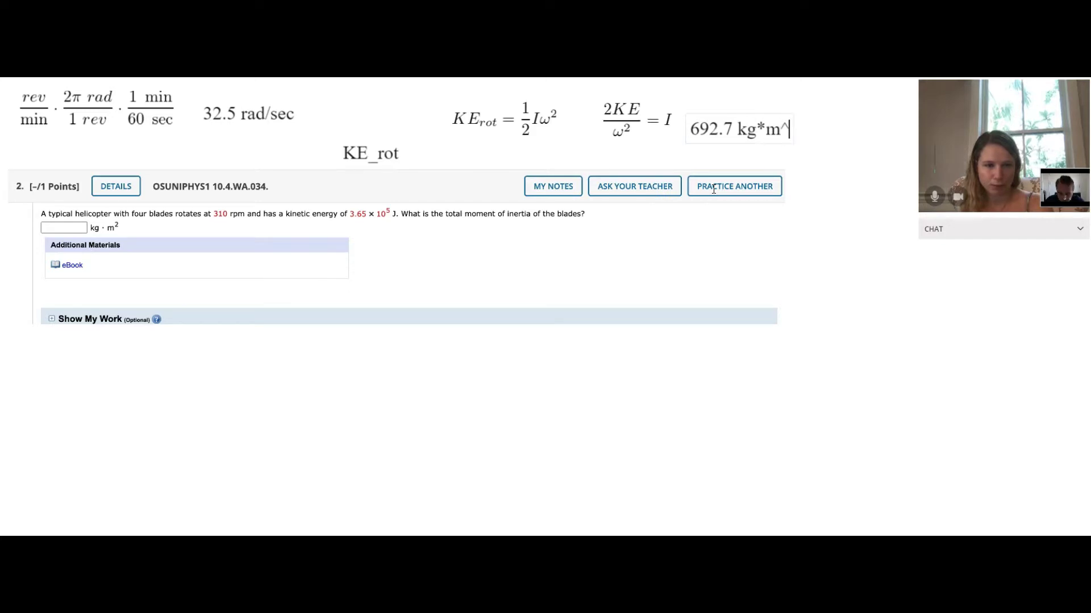